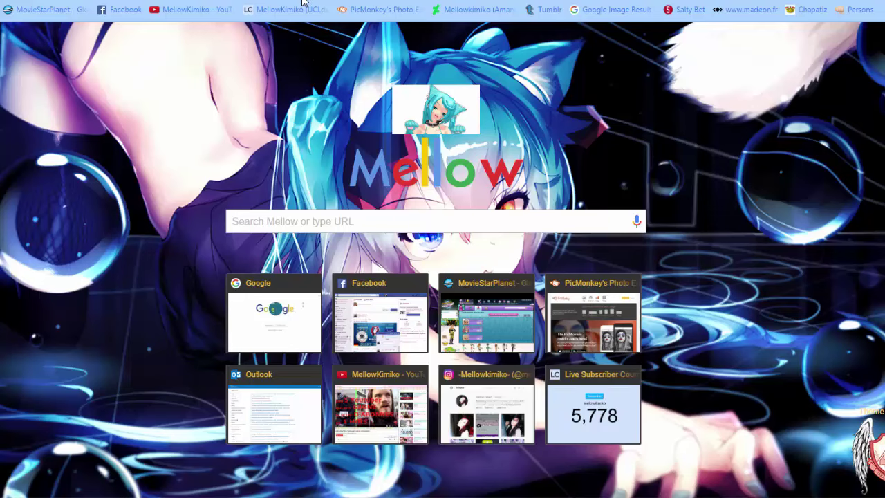
Search Google for photofiltre and open the 01net.com download page for PhotoFiltre.
type("g")
key("Return")
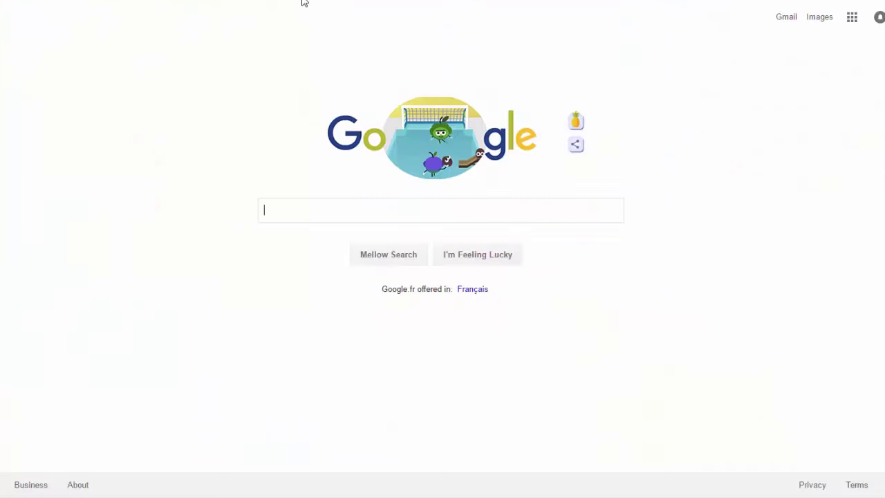
type("photof")
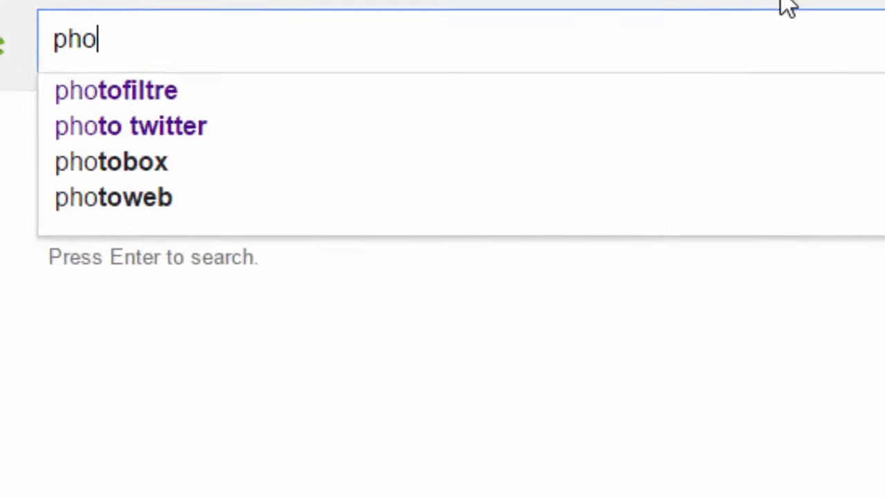
type("iltre")
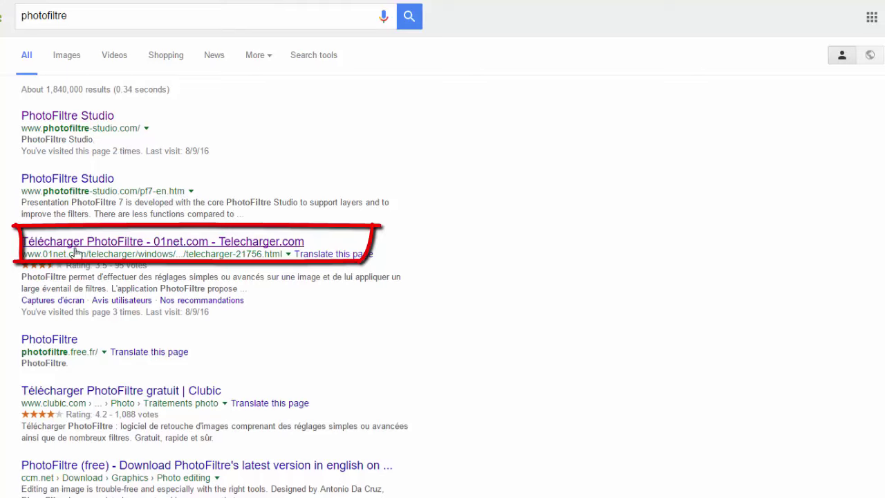
left_click(121, 245)
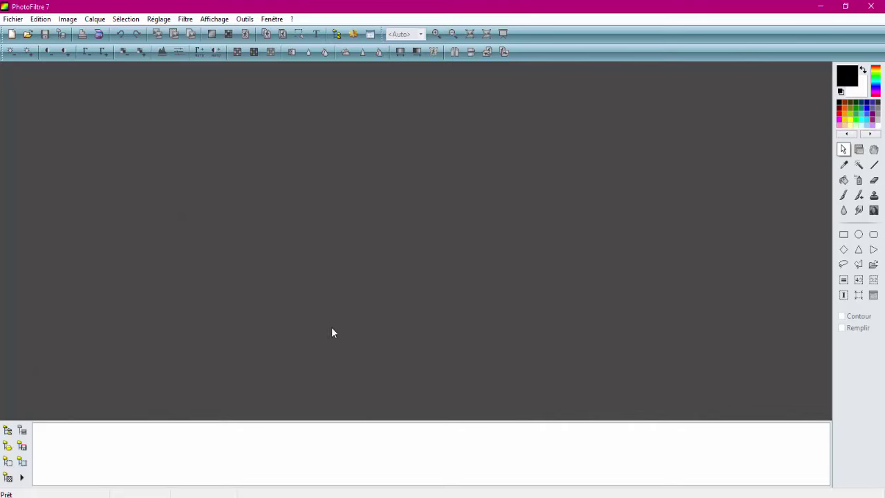
Switch to PhotoFiltre 7 and open the photo scvbure.JPG.
left_click(12, 19)
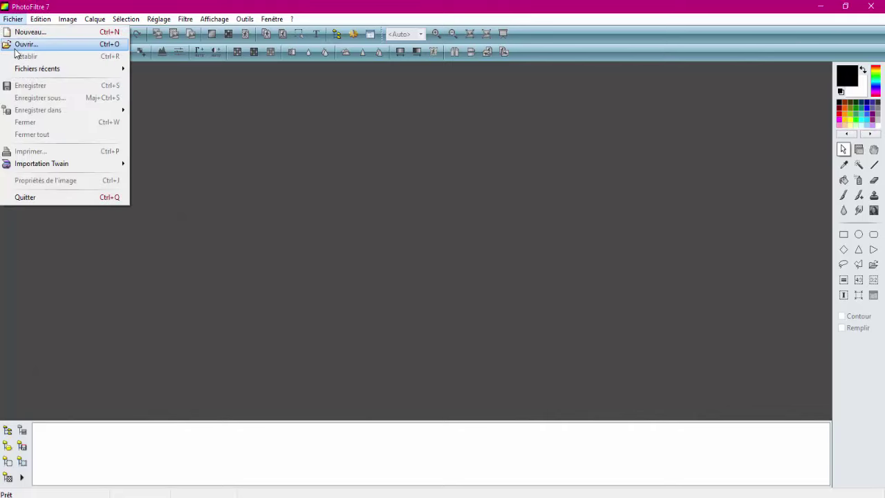
left_click(15, 47)
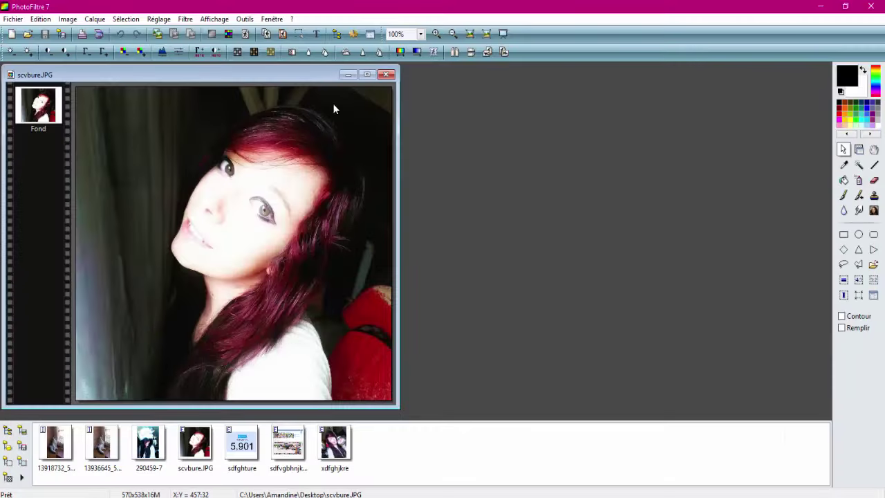
Smudge away the eyeliner wing at the outer eye corner and soften the mouth corner, using the Doigt tool with radius 15.
left_click(436, 34)
scroll(812, 249, "up", 1)
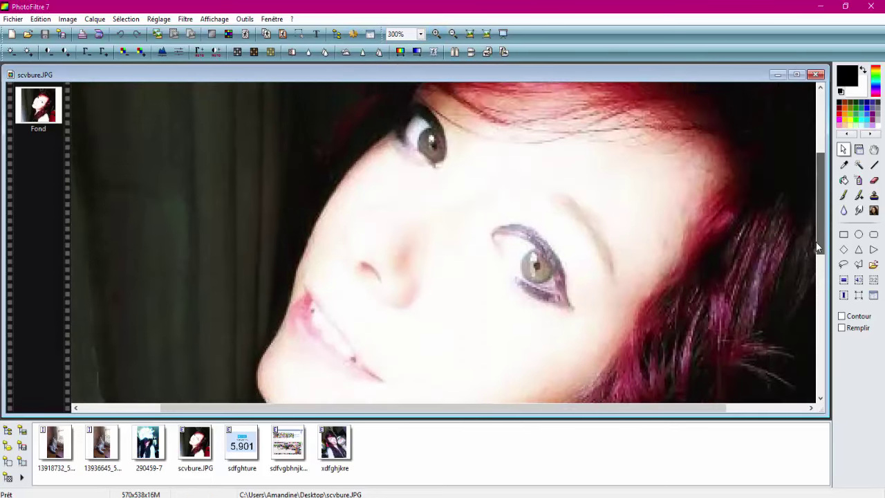
scroll(816, 246, "down", 1)
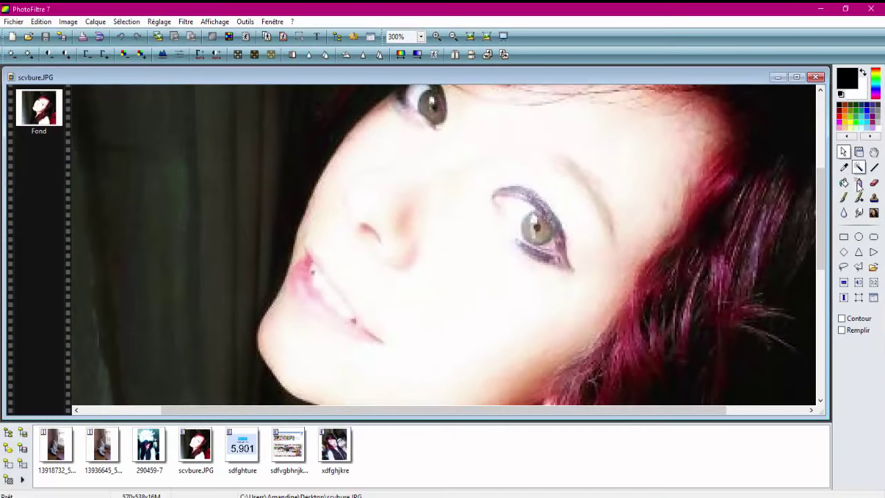
left_click(857, 213)
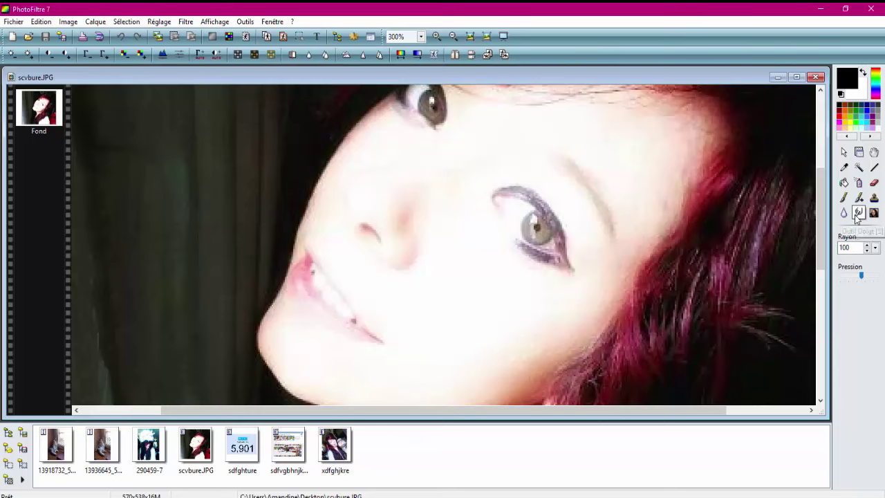
left_click(876, 248)
left_click_drag(857, 299, 857, 319)
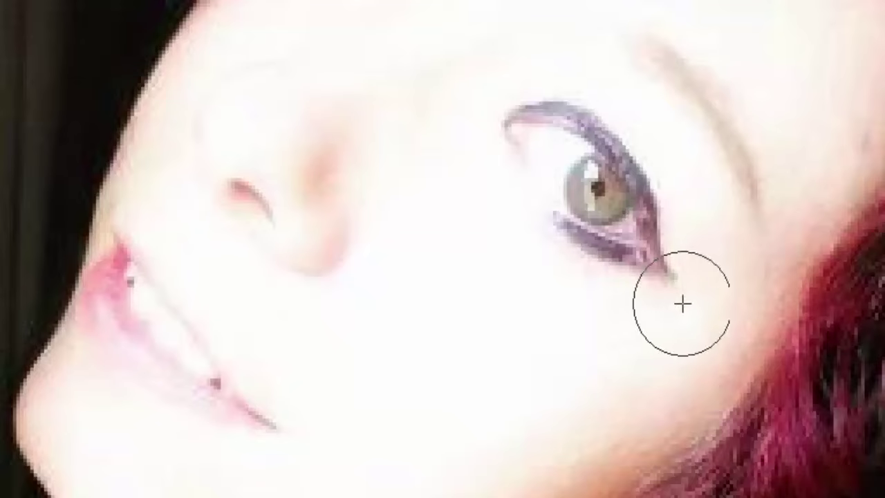
left_click_drag(693, 289, 664, 273)
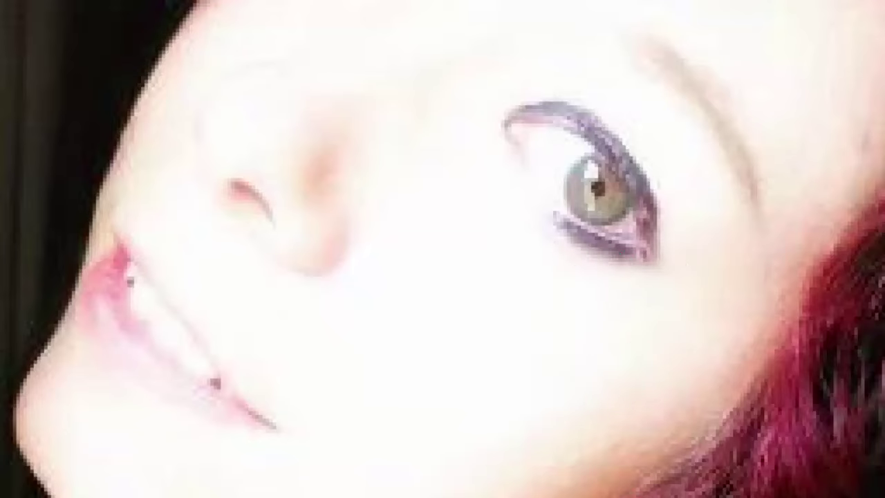
scroll(442, 248, "down", 5)
scroll(443, 249, "up", 2)
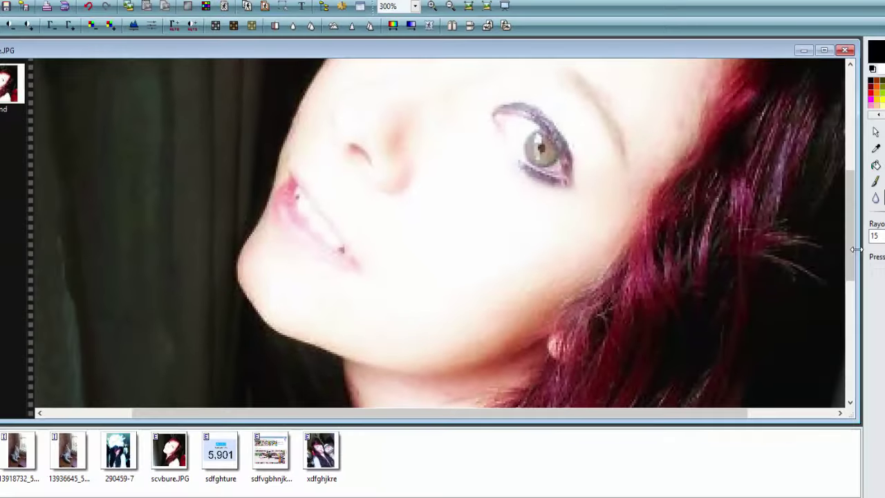
Undo the last edit made to the photo.
left_click(451, 25)
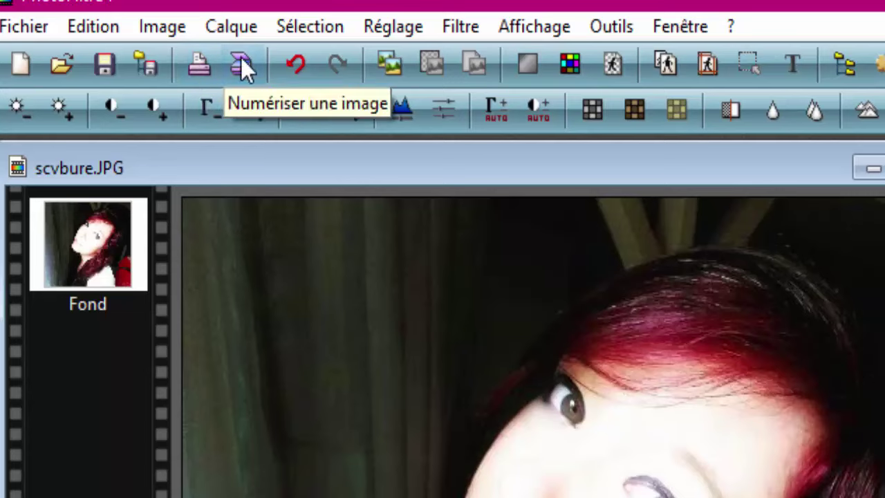
left_click(295, 66)
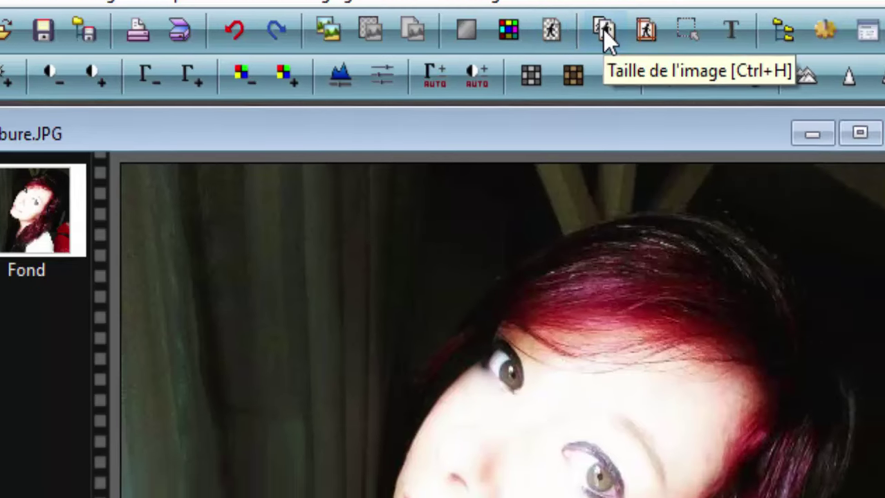
left_click(664, 63)
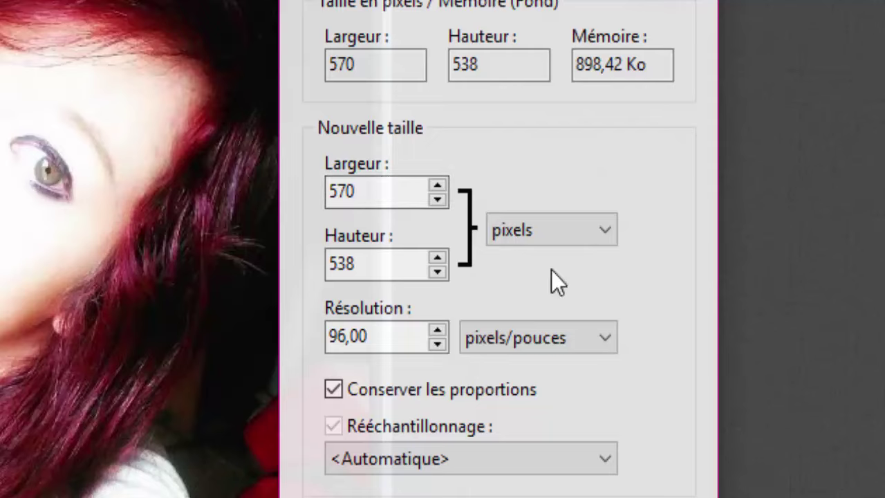
left_click_drag(403, 190, 112, 160)
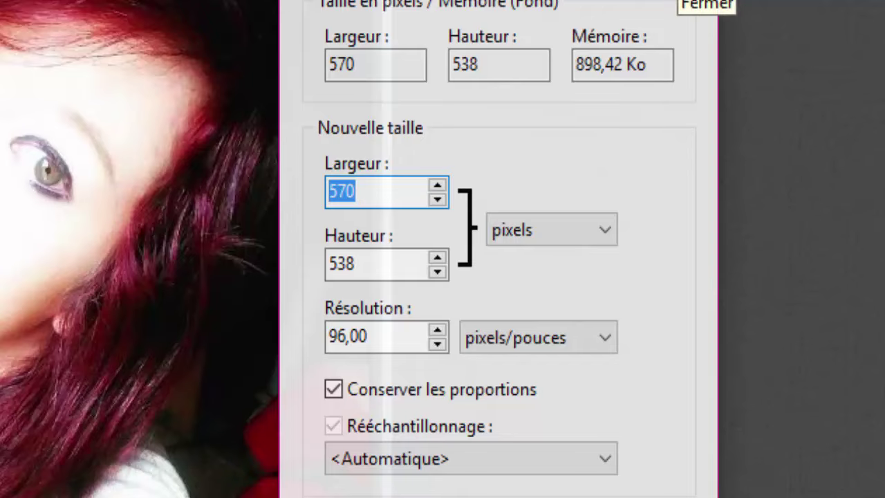
left_click(701, 1)
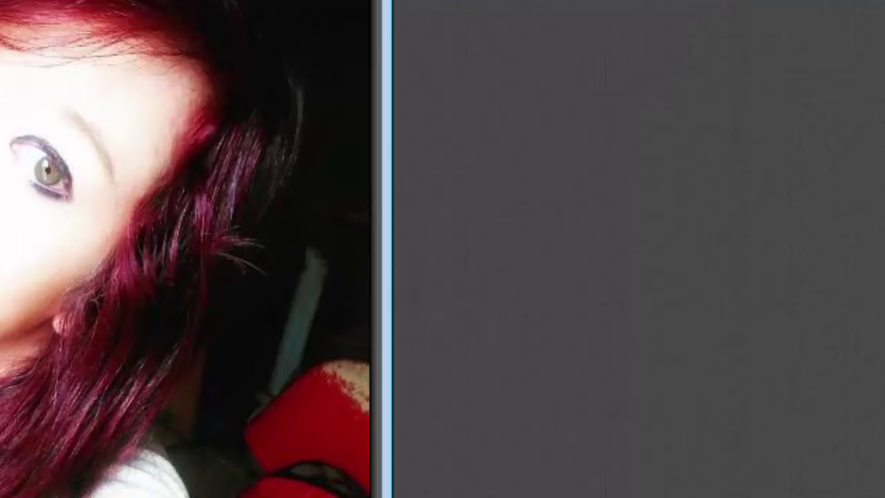
Try new image widths of 5215454 and 54878 pixels in the image size settings.
key("shift+s")
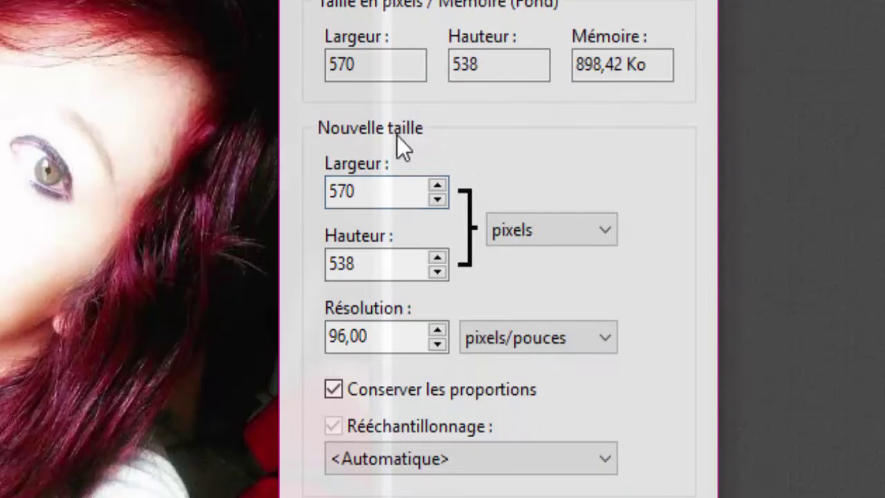
double_click(375, 193)
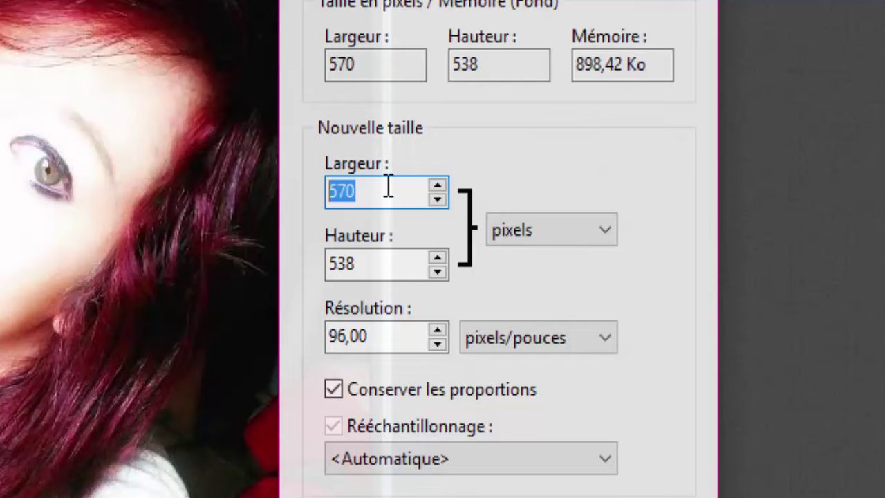
type("5215454")
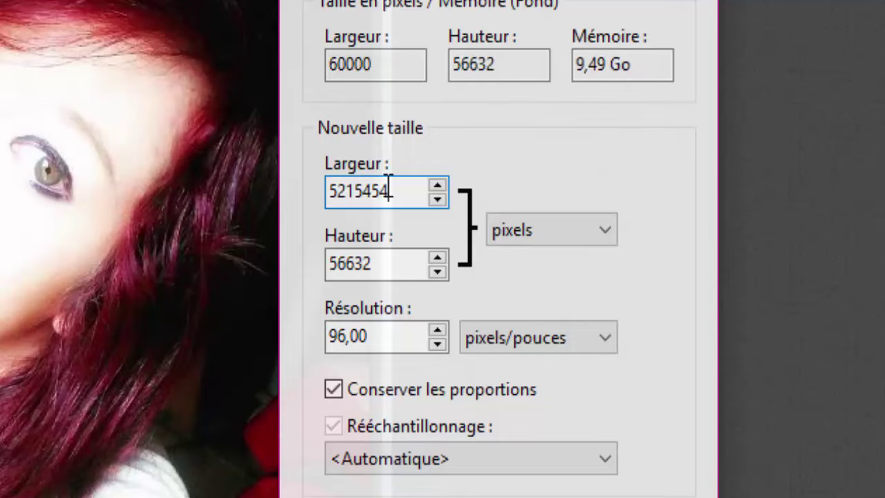
key("BackSpace")
key("BackSpace")
key("BackSpace")
key("BackSpace")
key("BackSpace")
key("BackSpace")
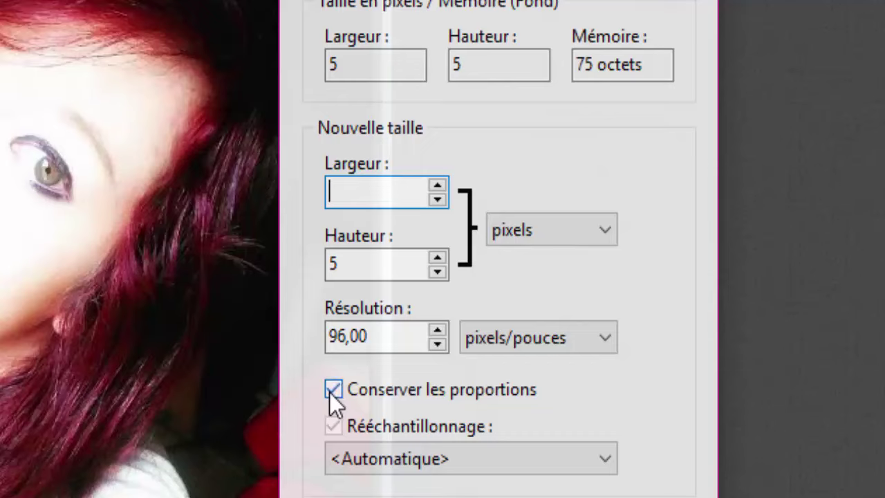
left_click(356, 192)
type("54878")
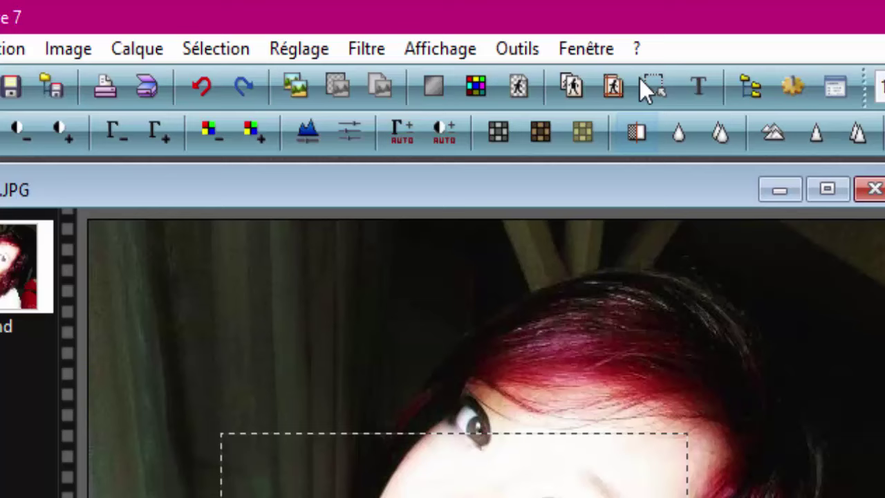
Hide the selection and try the Contour, Ombre portée and Motif de remplissage effects in the text settings.
left_click(654, 54)
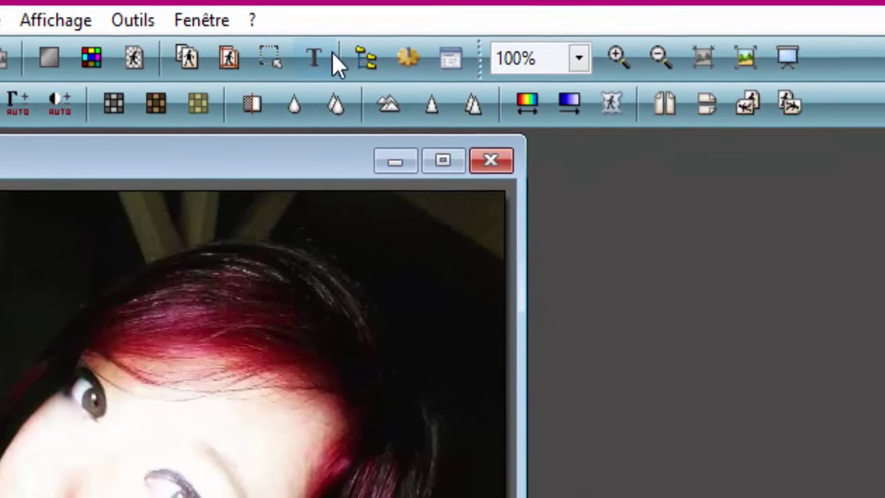
left_click(675, 86)
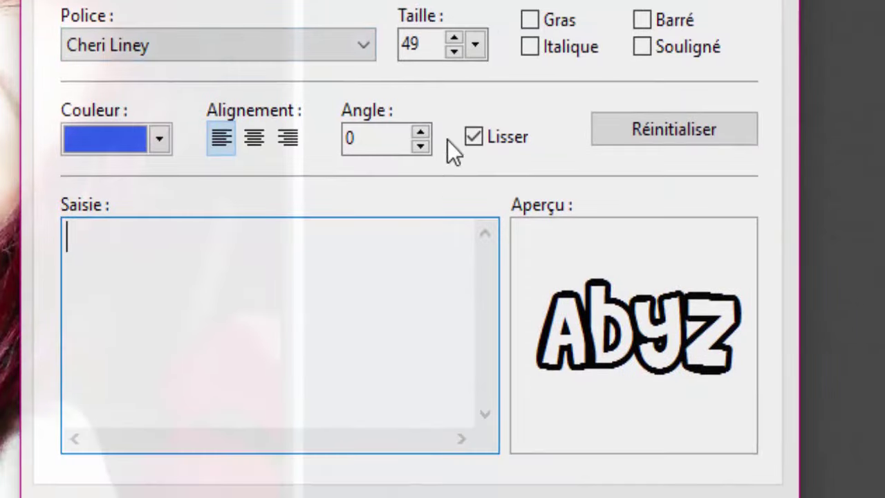
left_click(263, 36)
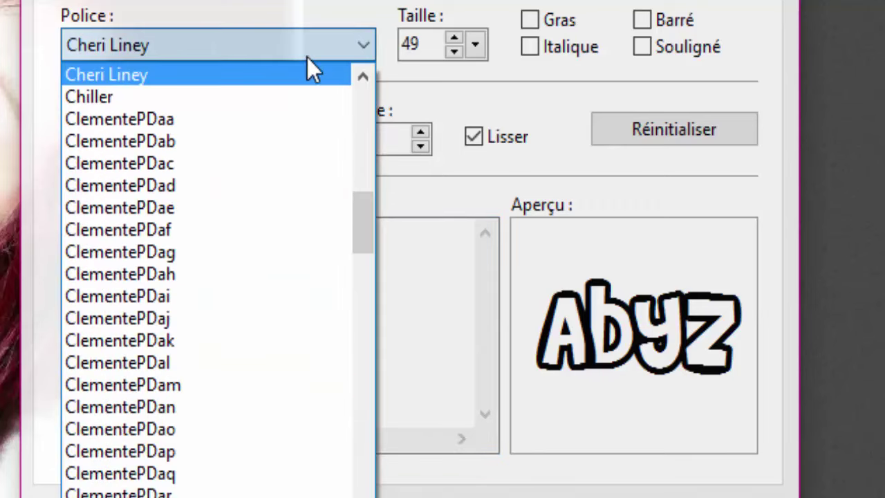
left_click(307, 58)
left_click(197, 4)
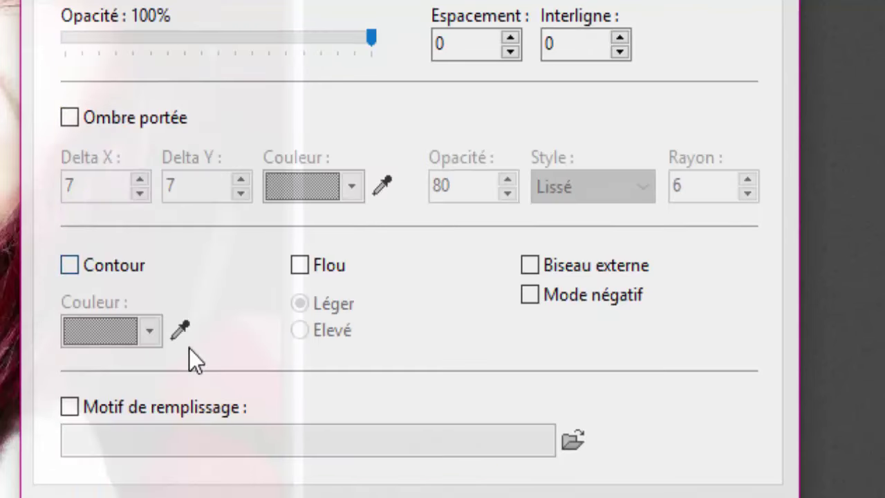
left_click(70, 265)
left_click(65, 120)
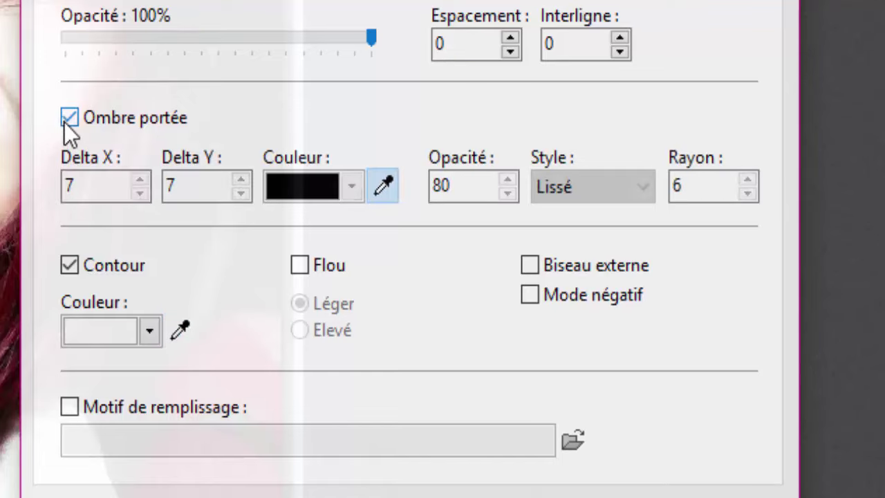
left_click(69, 406)
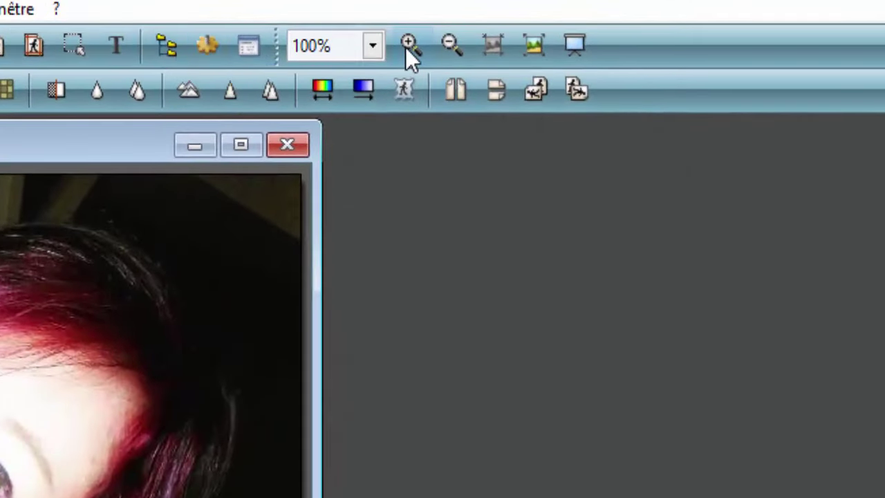
Zoom the photo out and back in, and return the view to 100%.
left_click(456, 54)
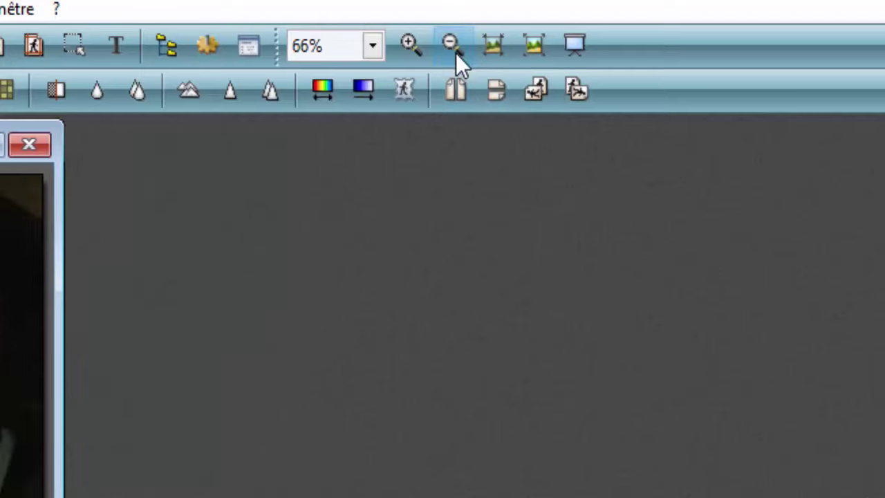
left_click(456, 53)
left_click(410, 48)
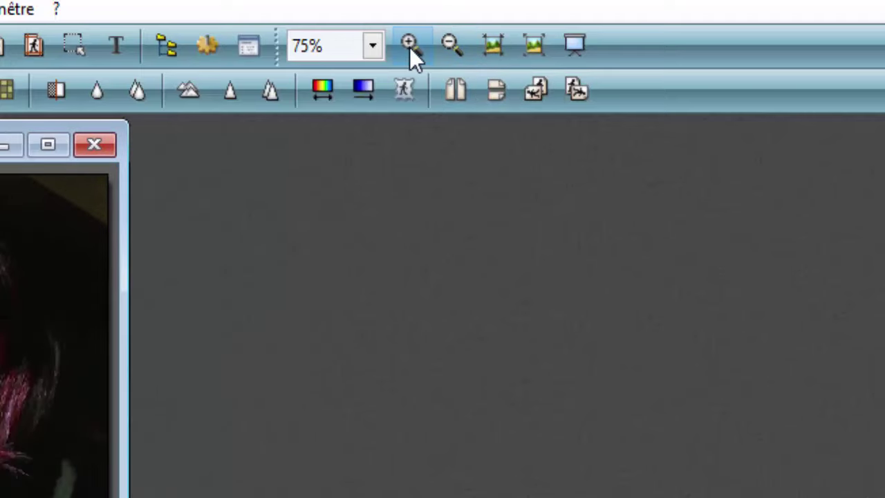
left_click(488, 49)
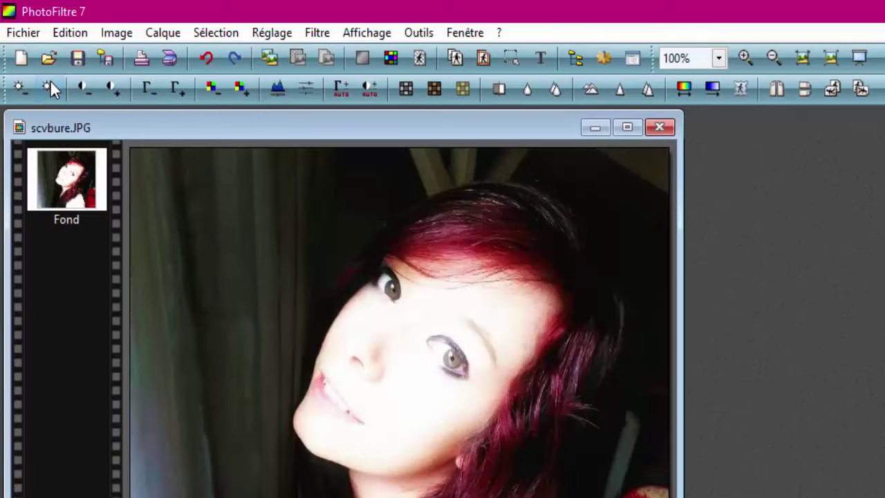
Raise the photo's brightness by two increments, and lower it again by two or more.
left_click(52, 88)
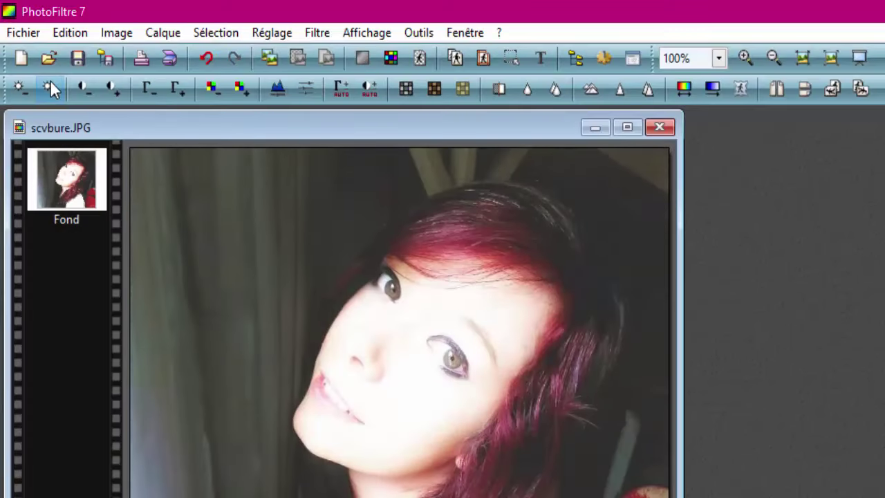
left_click(51, 89)
left_click(21, 89)
left_click(21, 89)
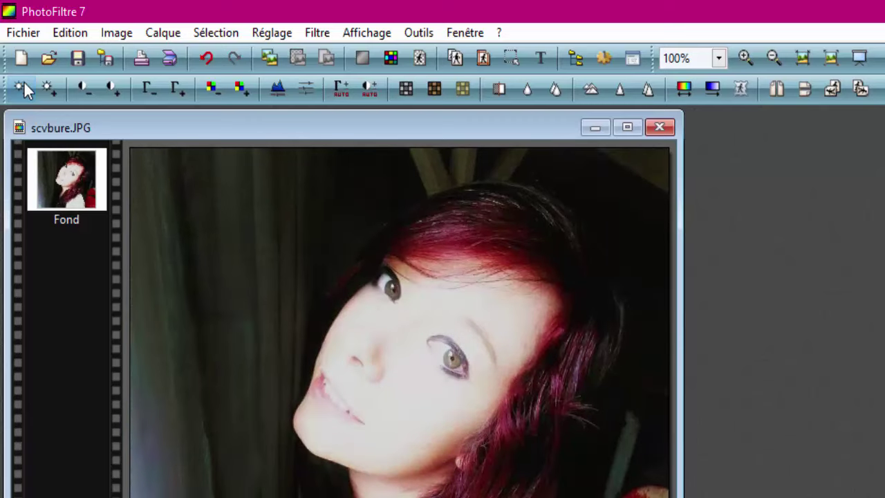
Increase the photo's contrast several times, and reduce it until the image looks flat.
left_click(107, 93)
left_click(108, 93)
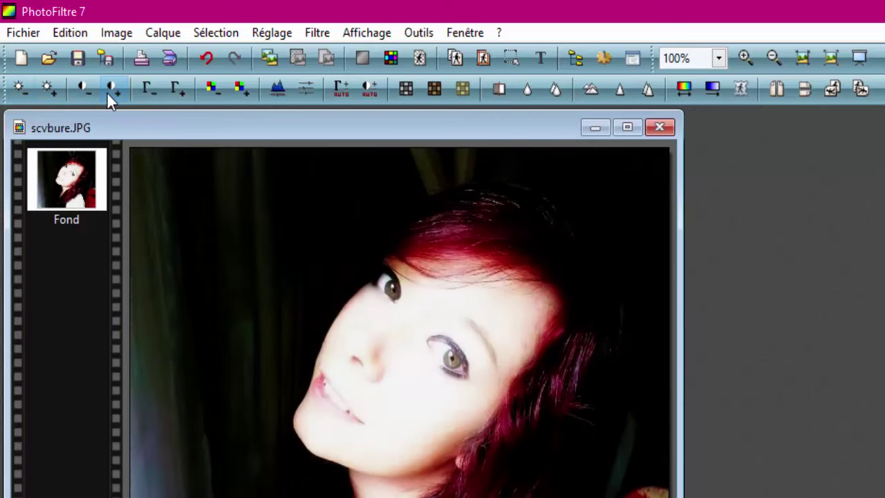
left_click(107, 92)
left_click(94, 93)
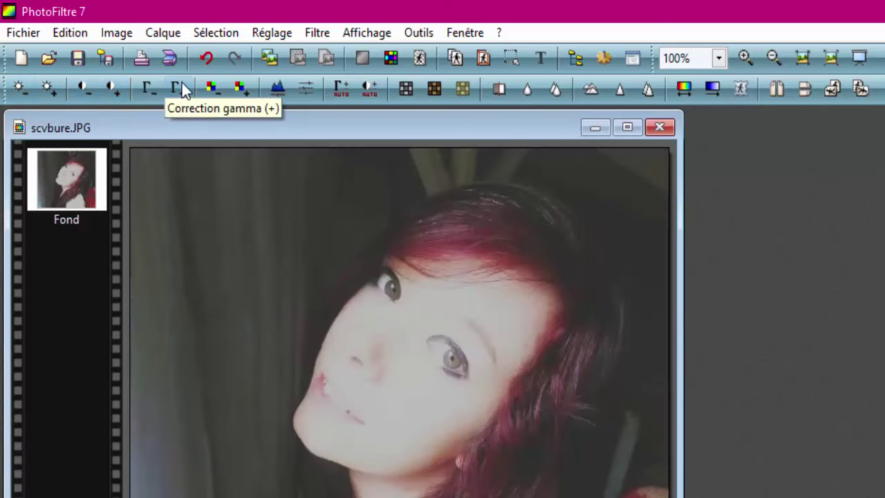
Raise the photo's gamma correction several increments, and lower it until the image becomes clearly darker.
left_click(183, 86)
left_click(182, 86)
left_click(182, 86)
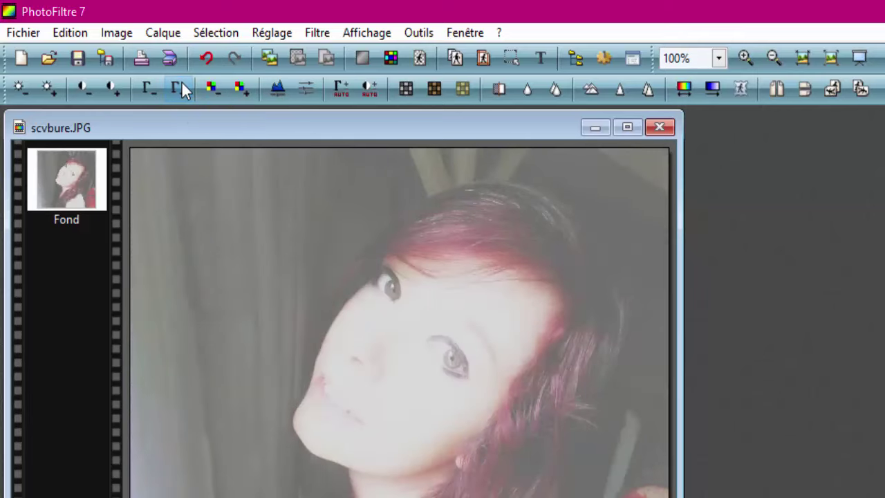
left_click(154, 90)
left_click(153, 91)
left_click(153, 90)
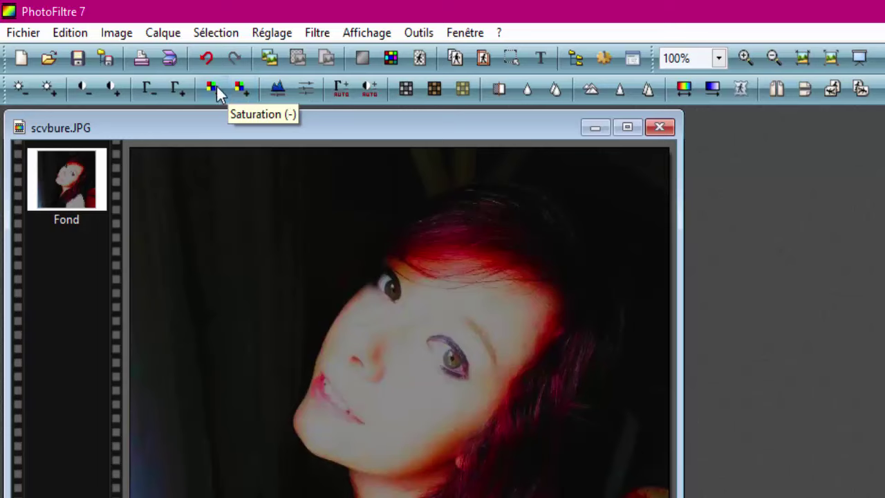
Open the photo's histogram.
left_click(279, 90)
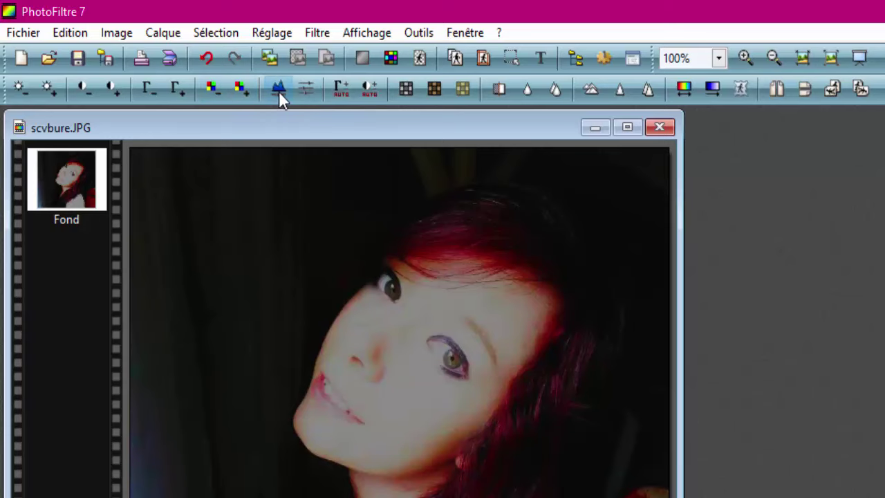